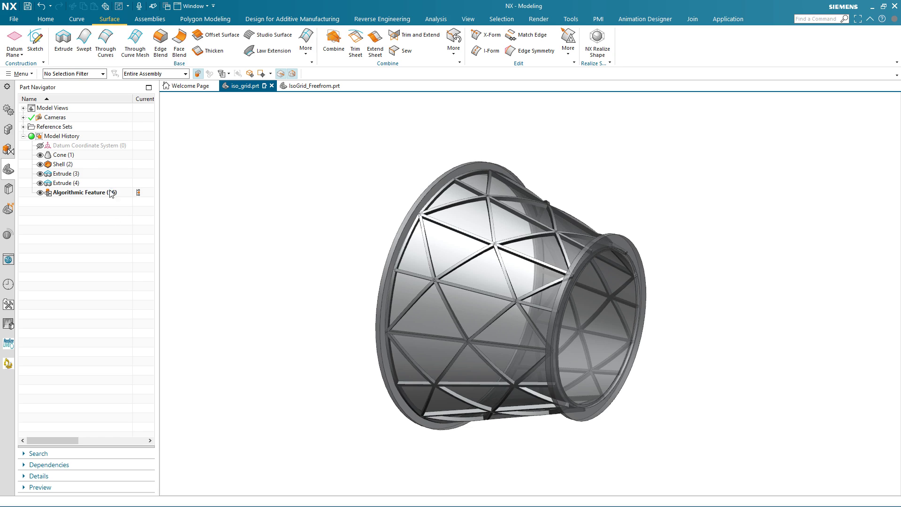
Step: Edit the parameters of the iso-grid algorithmic feature on the cone, setting Count in U to 4
click(111, 192)
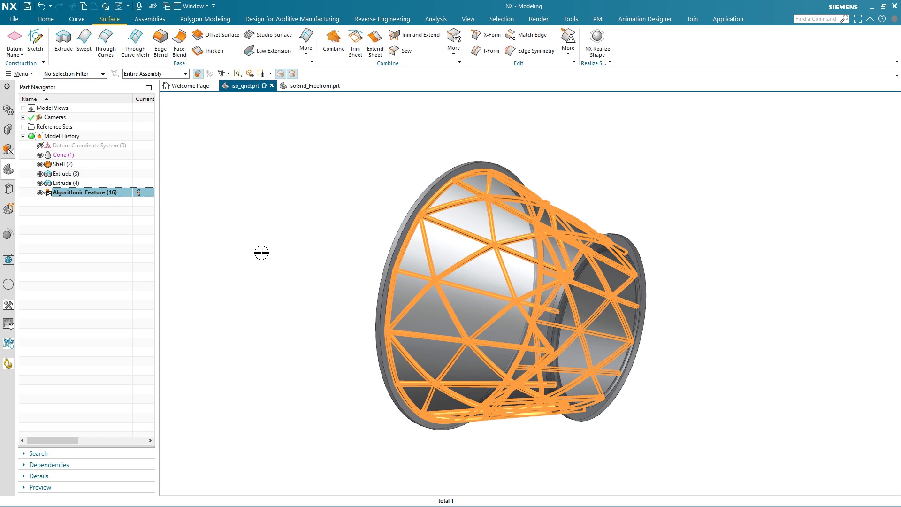
key(Escape)
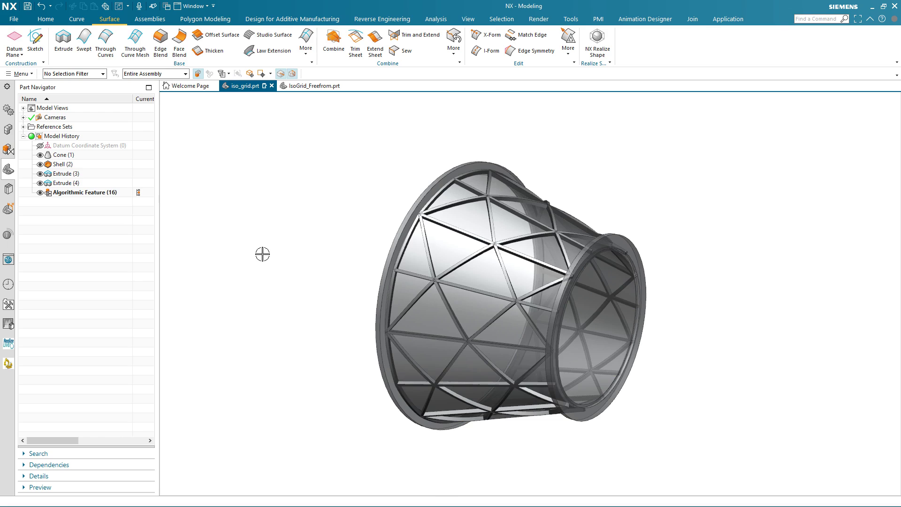
key(F8)
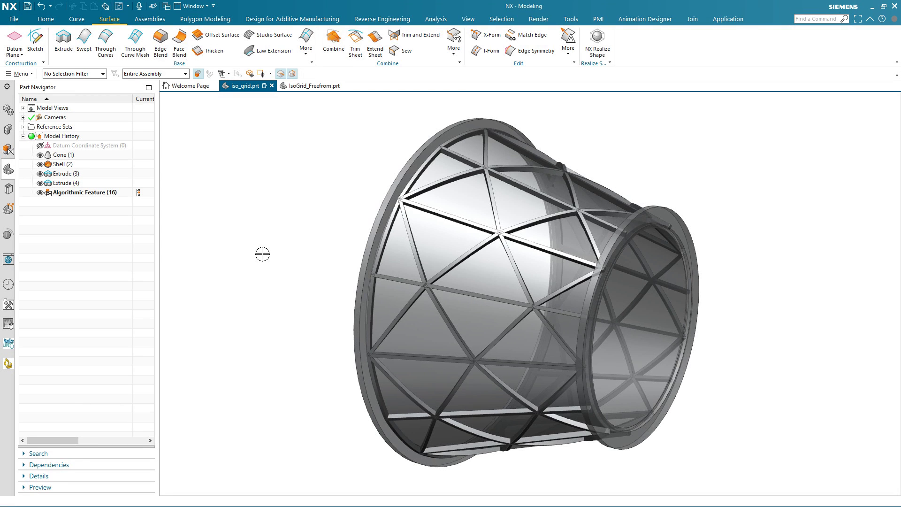
right_click(107, 193)
click(125, 227)
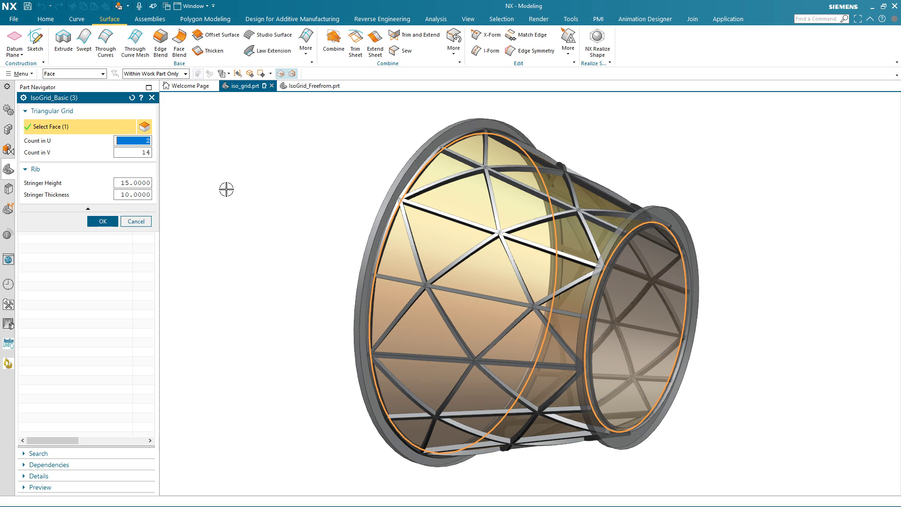
text(4)
key(Return)
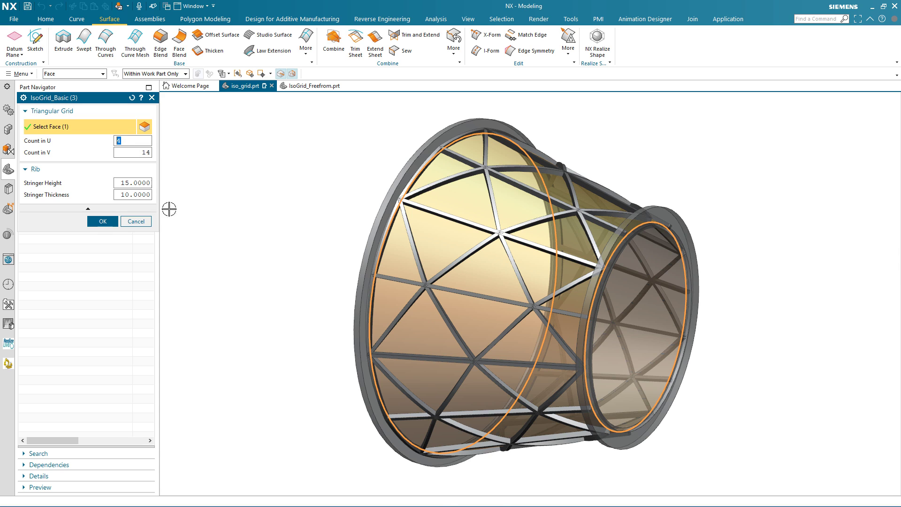
click(109, 223)
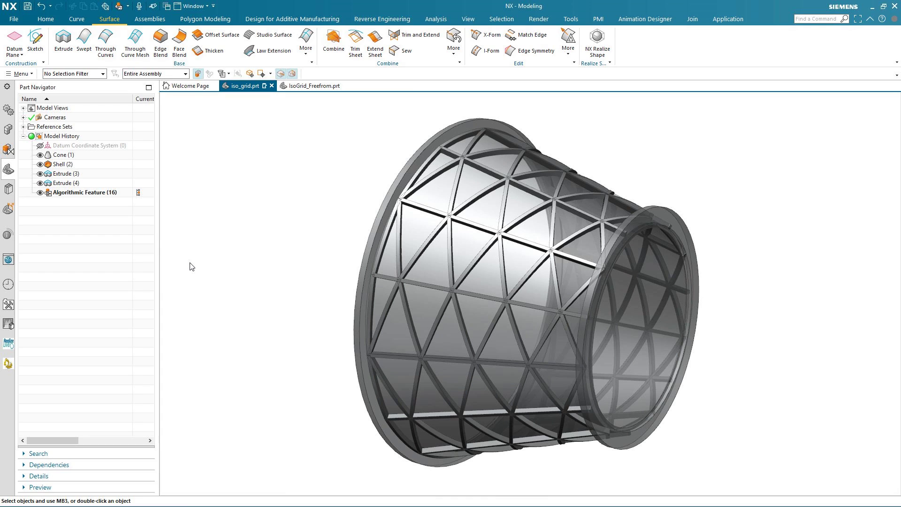
Step: Open the algorithmic feature's definition for editing and inspect its selected face and the Triangular Grid node's preview
right_click(108, 194)
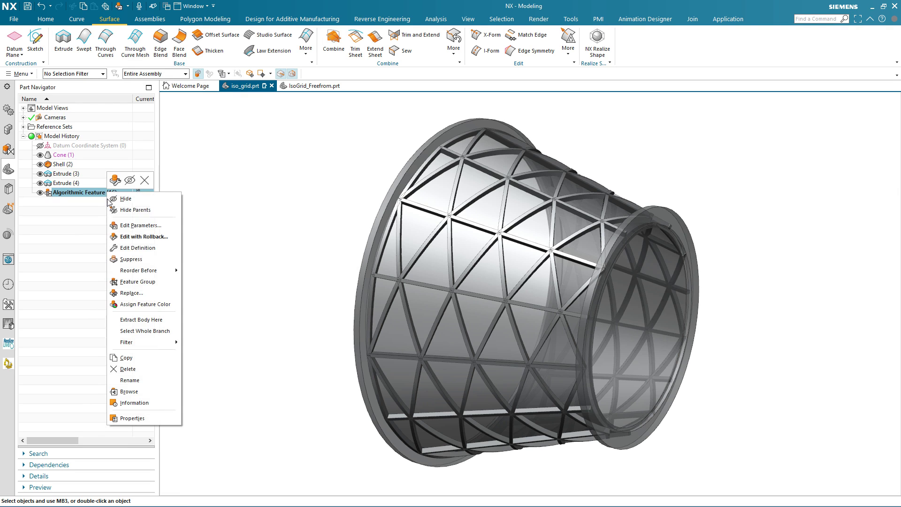
click(117, 245)
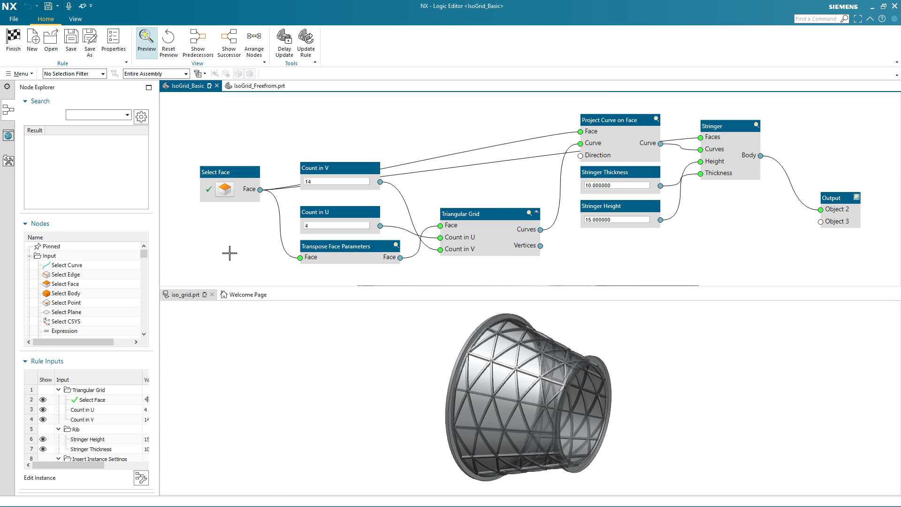
click(225, 194)
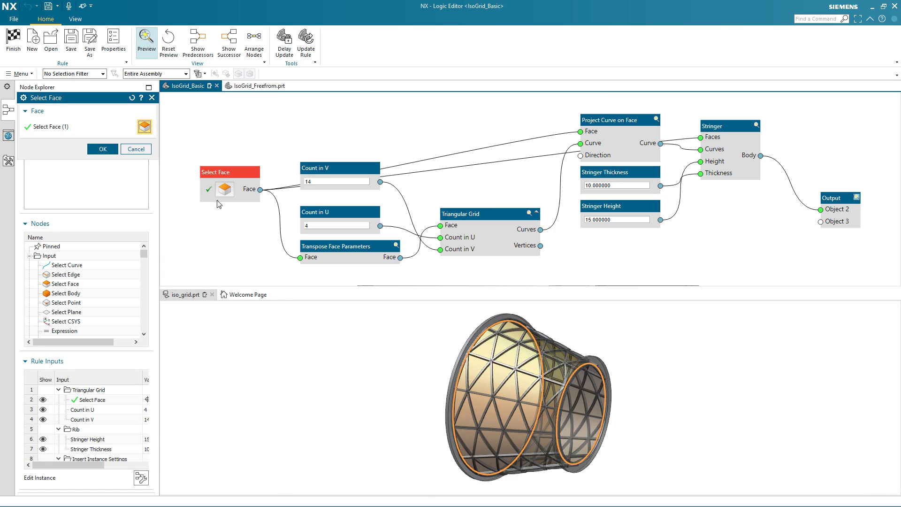
click(137, 150)
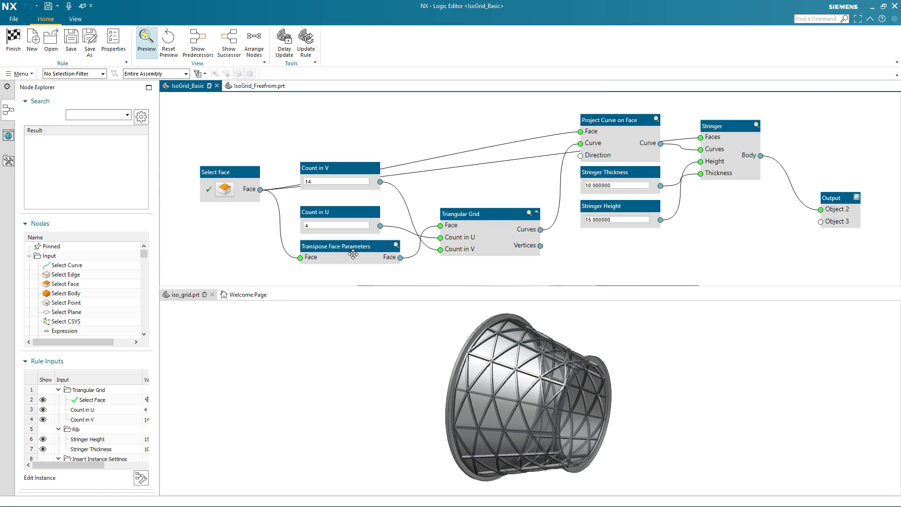
click(529, 214)
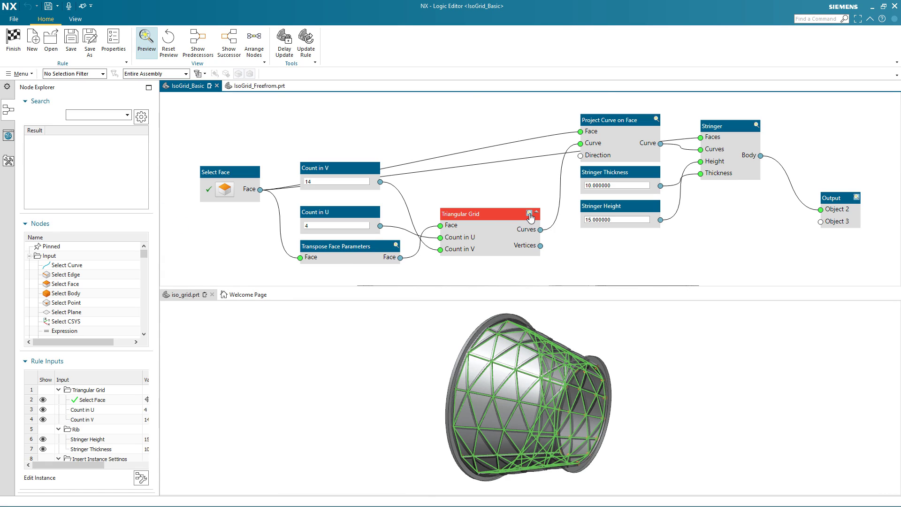
click(529, 214)
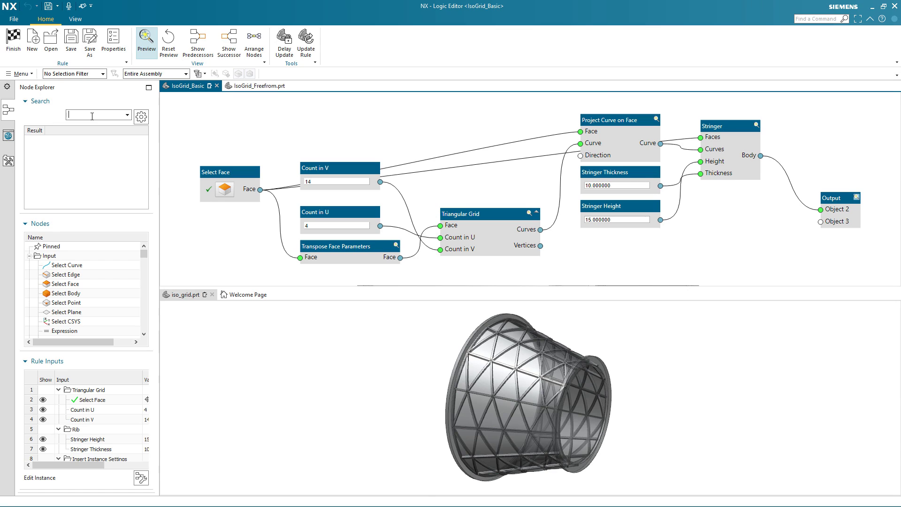
Step: Add a Cylinder node in free space below the Stringer node and connect the Triangular Grid's Vertices to its Point input
text(cyl)
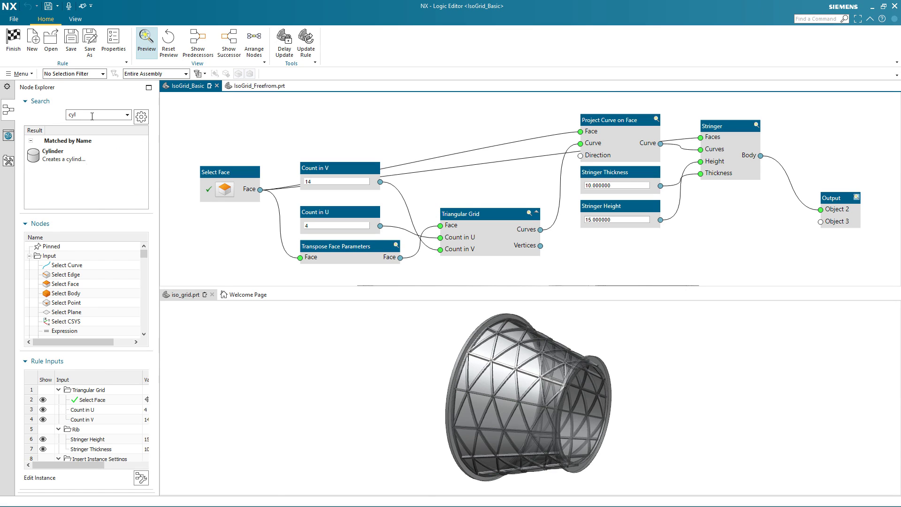
double_click(78, 154)
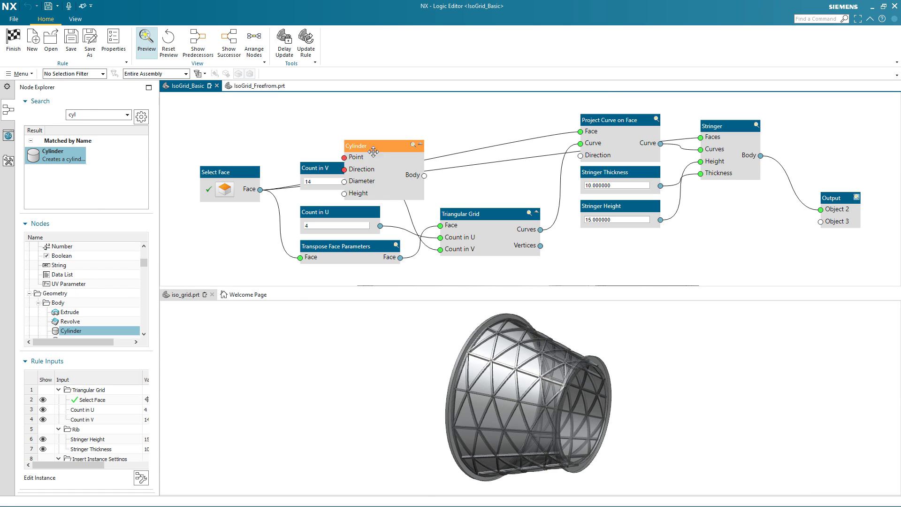
drag(373, 151, 731, 273)
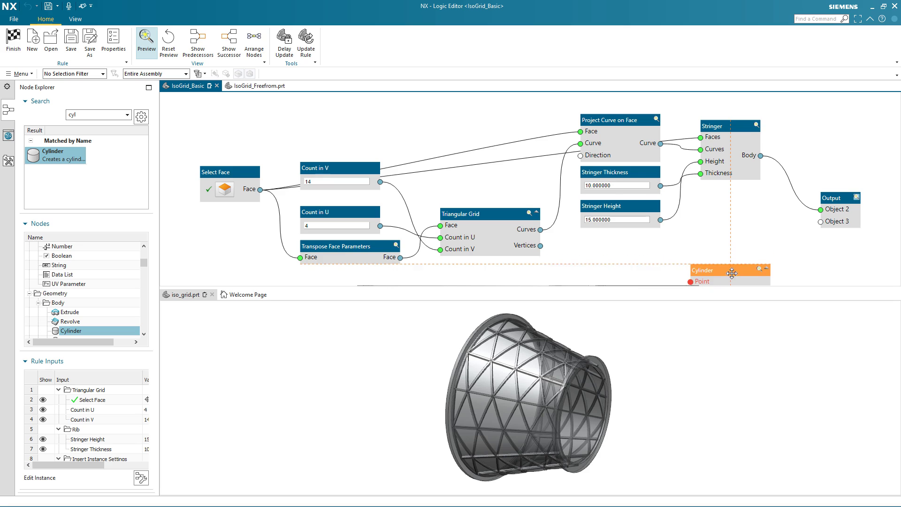
middle_drag(716, 243, 678, 185)
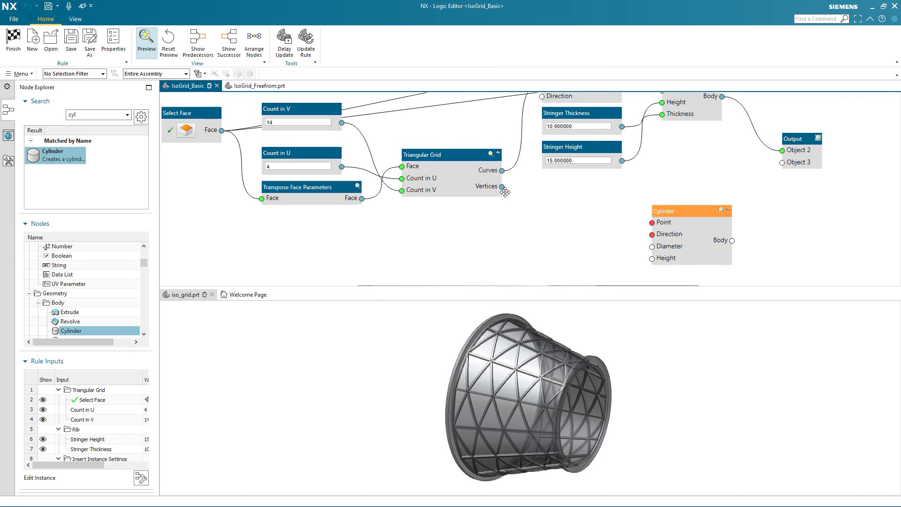
drag(501, 186, 652, 224)
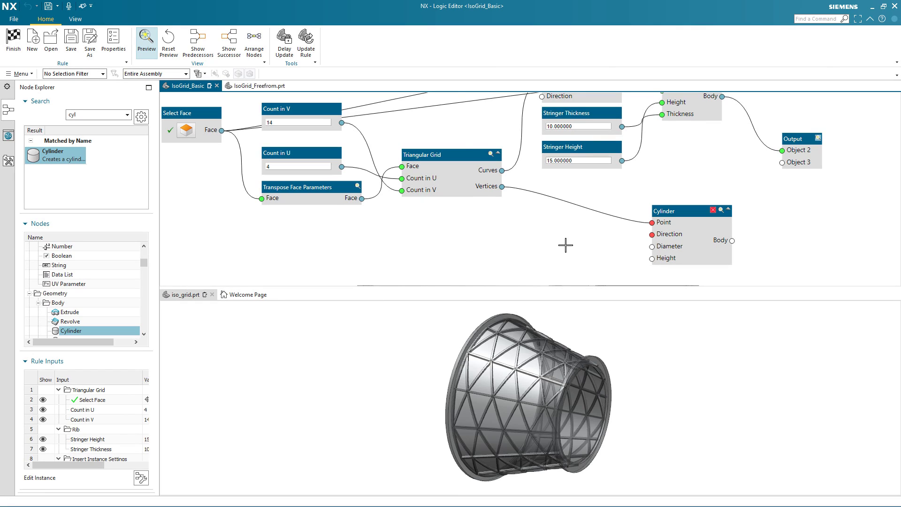
Step: Find the Face Normal node and place it in the graph beside the Cylinder node
double_click(82, 117)
text(face)
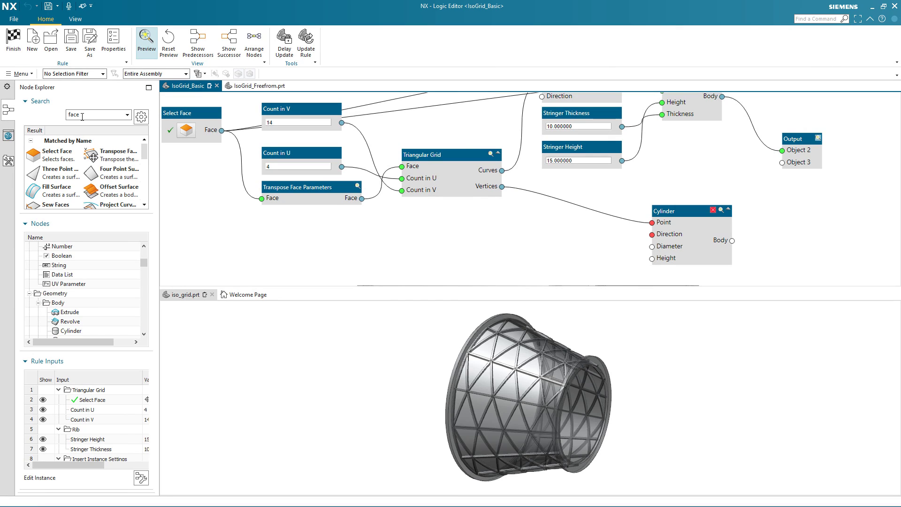
text( n)
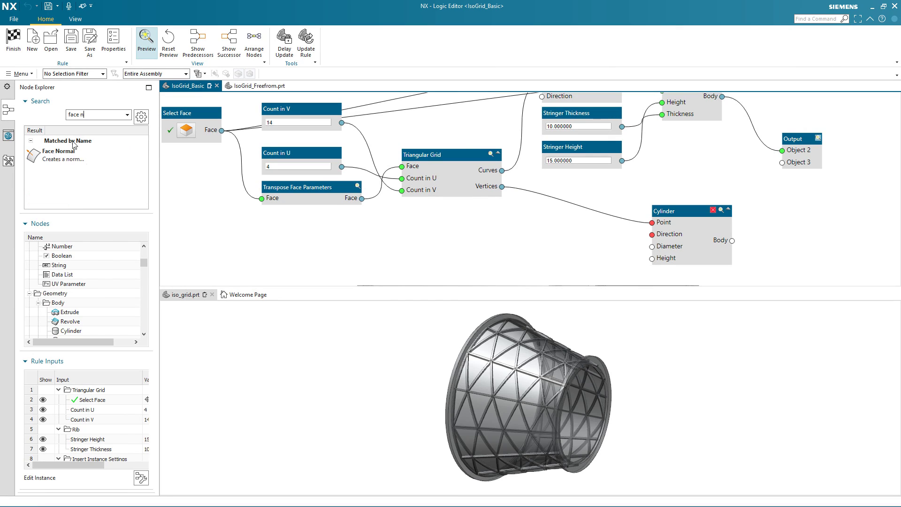
click(58, 151)
drag(59, 153, 573, 231)
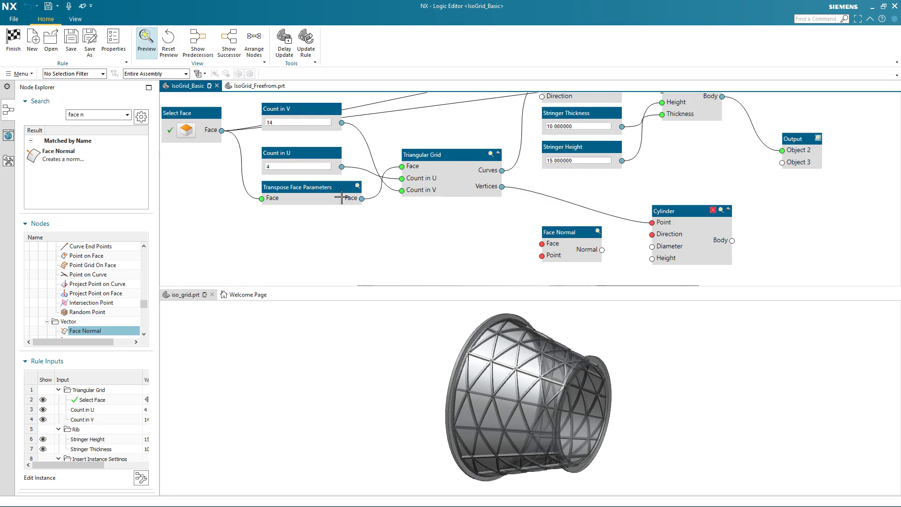
Step: Connect the selected Face and the grid's Vertices to Face Normal, and its Normal output to the Cylinder's Direction
drag(222, 131, 511, 252)
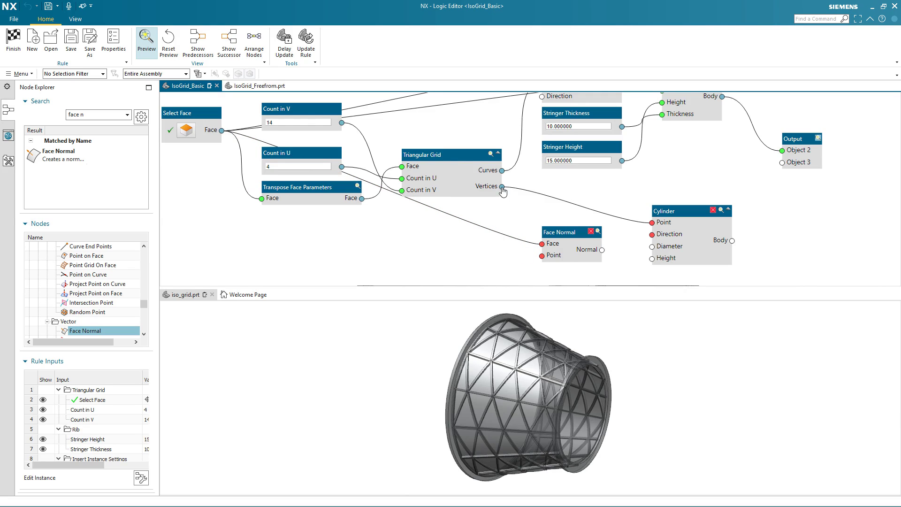
drag(502, 187, 541, 256)
drag(602, 251, 653, 236)
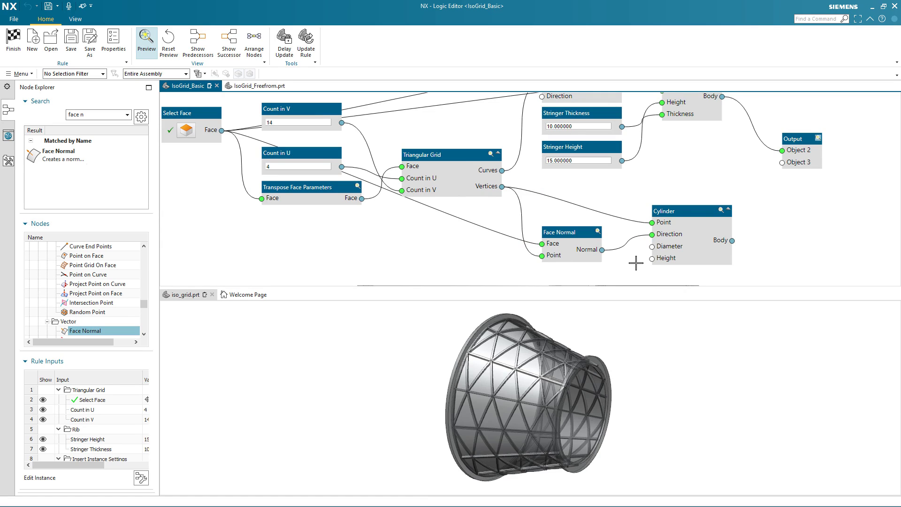
Step: Create input nodes for the Cylinder's Diameter and Height
right_click(652, 248)
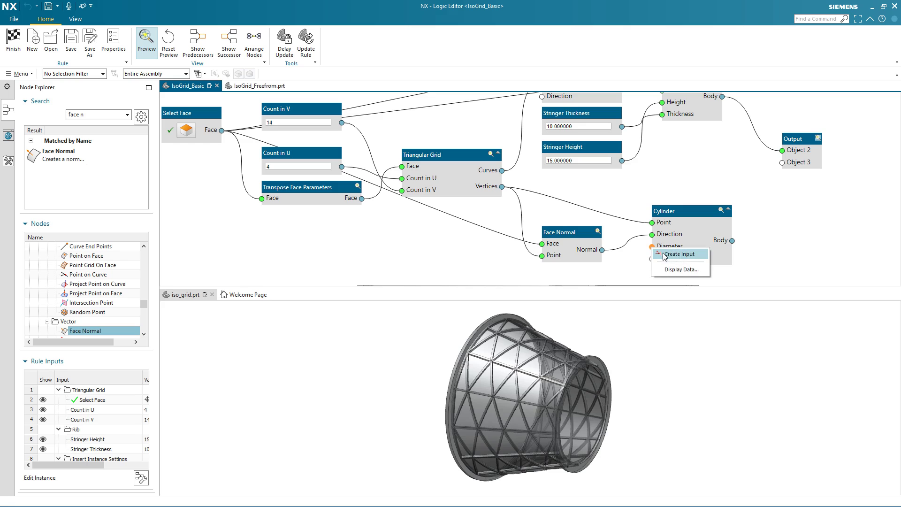
click(657, 256)
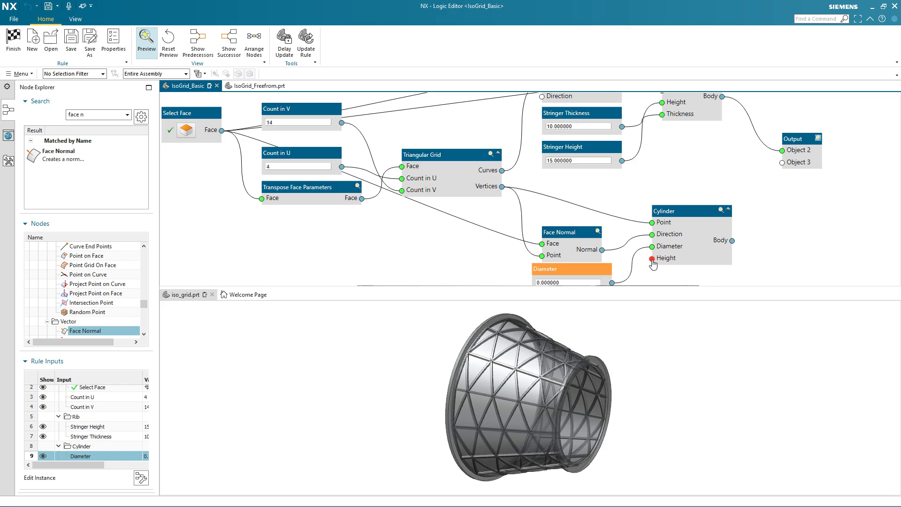
right_click(653, 259)
click(660, 267)
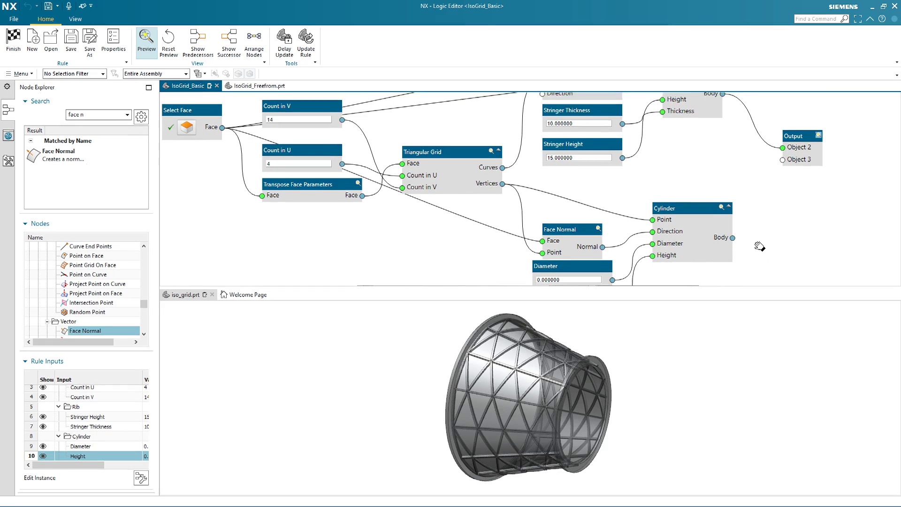
Step: Set the cylinder's Diameter input to 20 and its Height input to 15
middle_drag(754, 255, 755, 209)
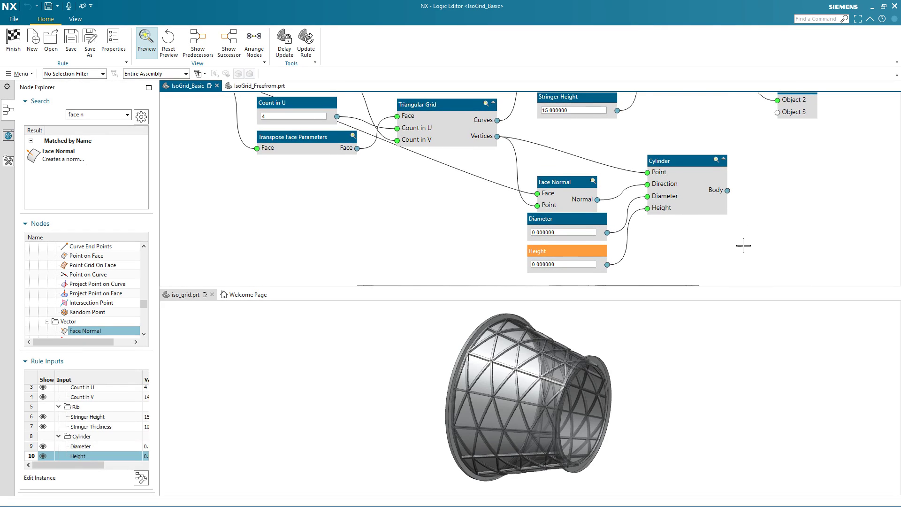
double_click(560, 232)
text(2)
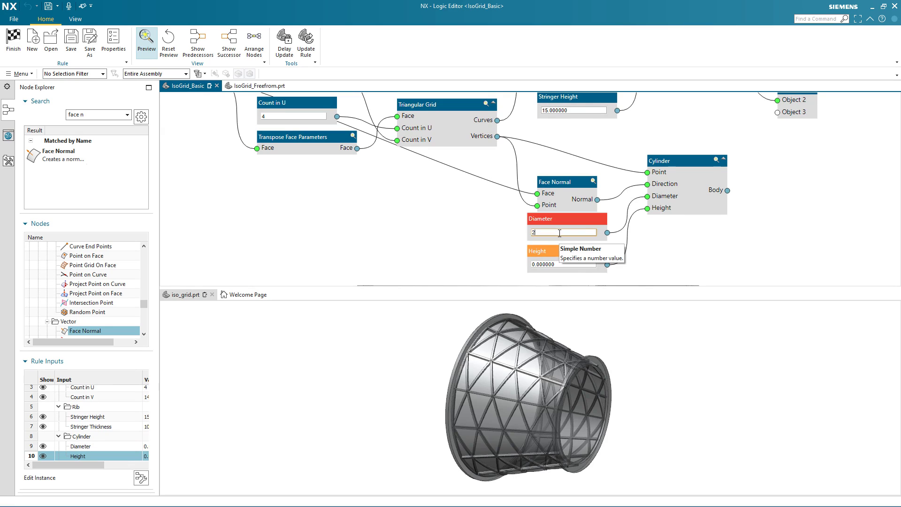
text(0)
key(Return)
double_click(558, 264)
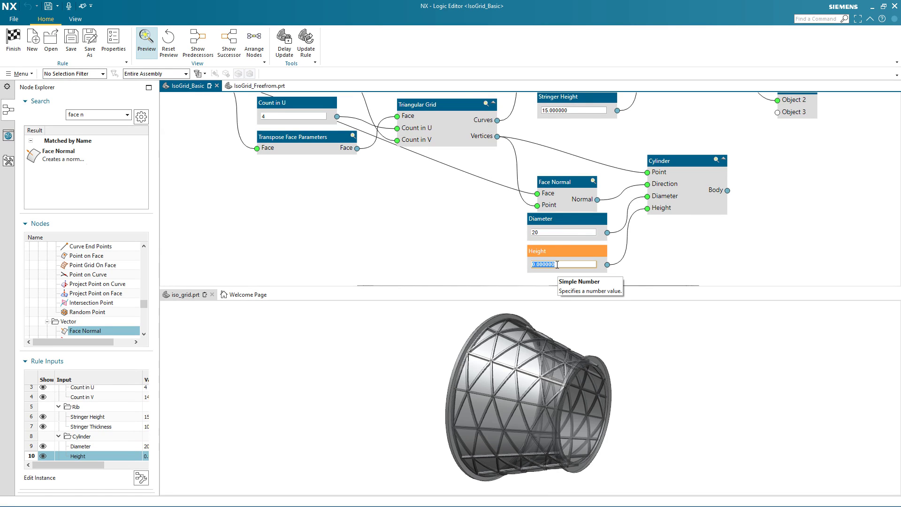
text(15)
key(Return)
Step: Turn on the Cylinder node's preview at the grid vertices and set its Diameter input to 30
scroll(530, 374, up, 5)
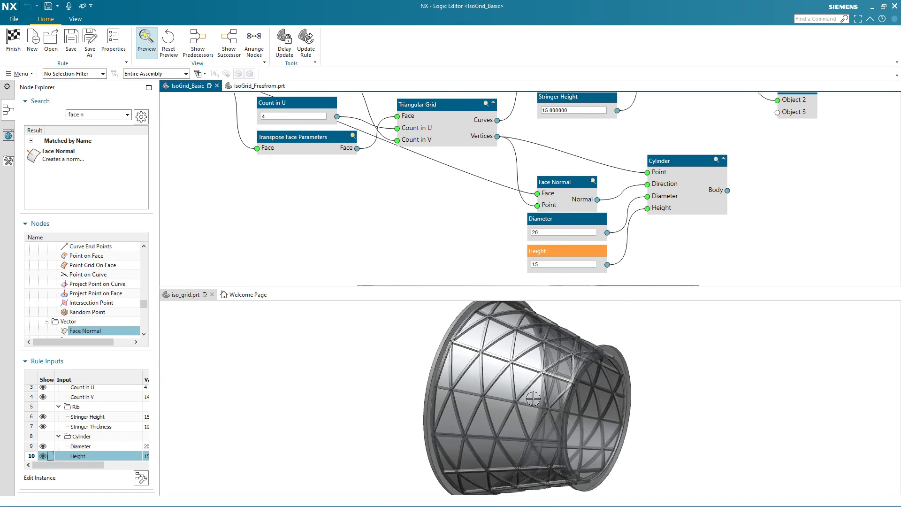
scroll(530, 375, up, 5)
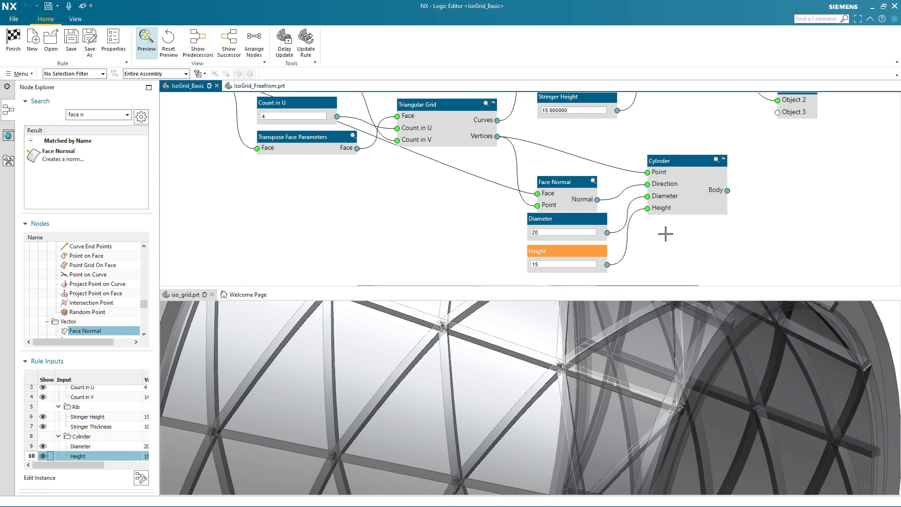
click(717, 160)
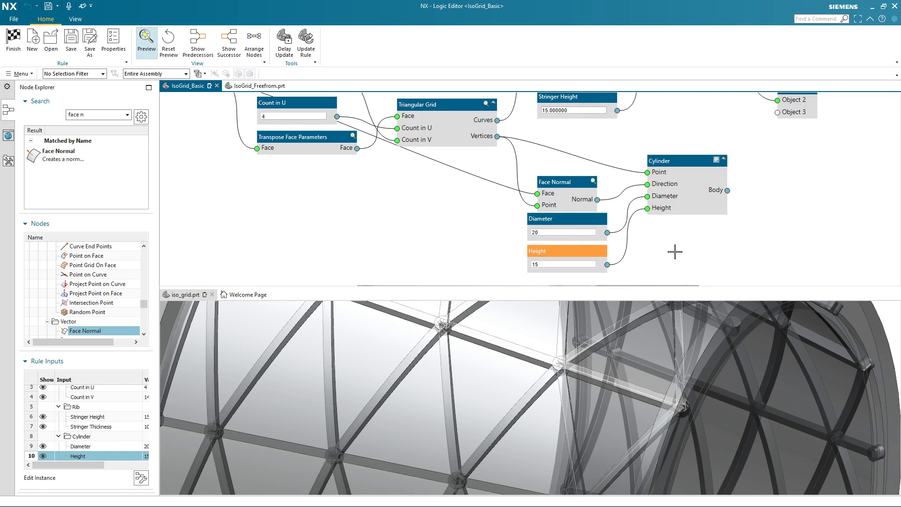
double_click(548, 232)
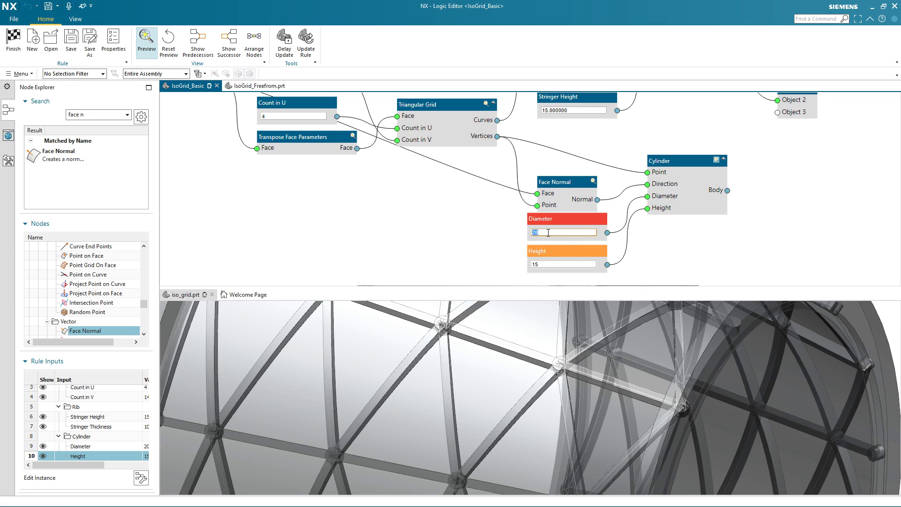
text(30)
key(Return)
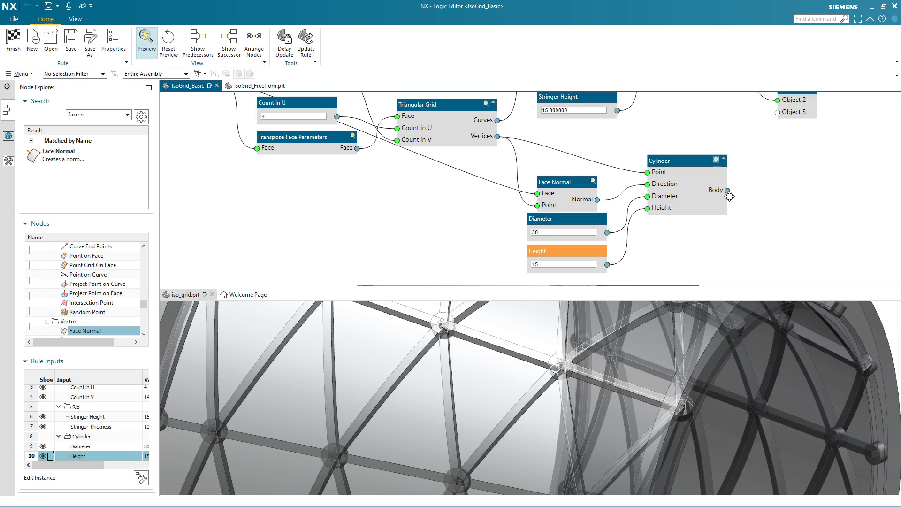
Step: Connect the Cylinder's Body to the Output node as Object 3 and fit the whole node graph in view
mouse_move(728, 191)
mouse_down()
mouse_move(774, 155)
mouse_move(779, 120)
mouse_up()
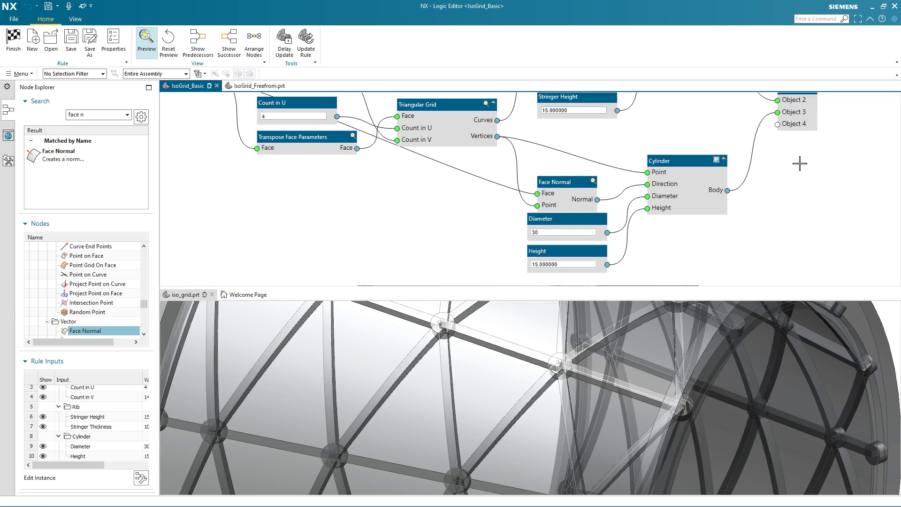
key(ctrl+f)
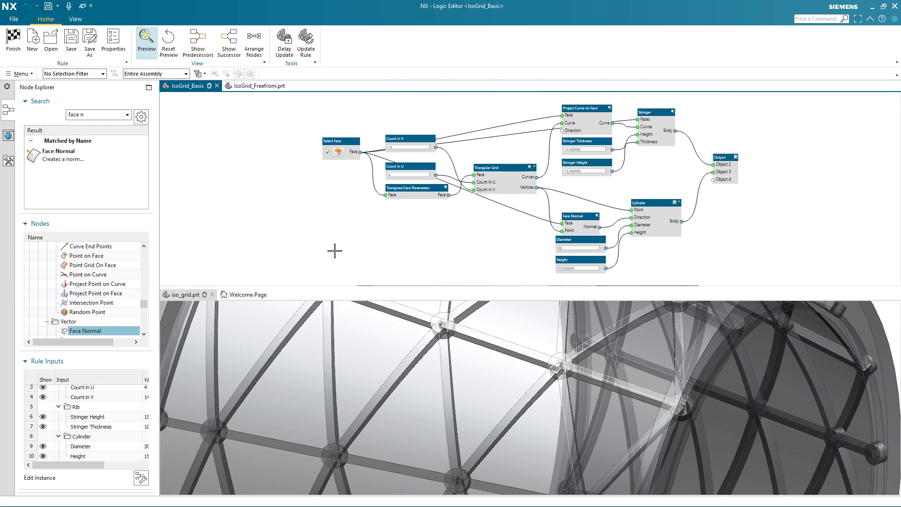
Step: Save the rule as IsoGrid_Basic_Cylinder_01 in the Demo folder of Algorithmic Modeling Logical Rules, then finish logic editing with the changes saved
click(90, 51)
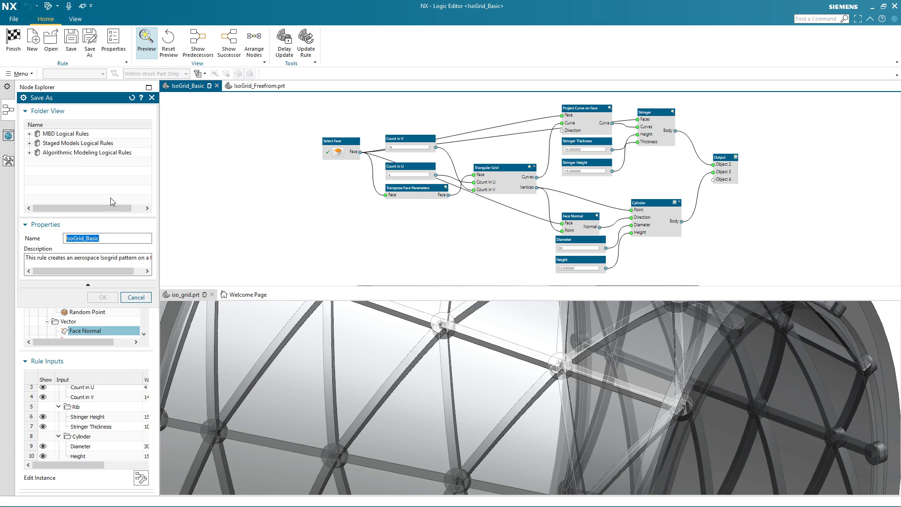
click(103, 238)
text(_Cylinder_01)
click(30, 153)
click(52, 163)
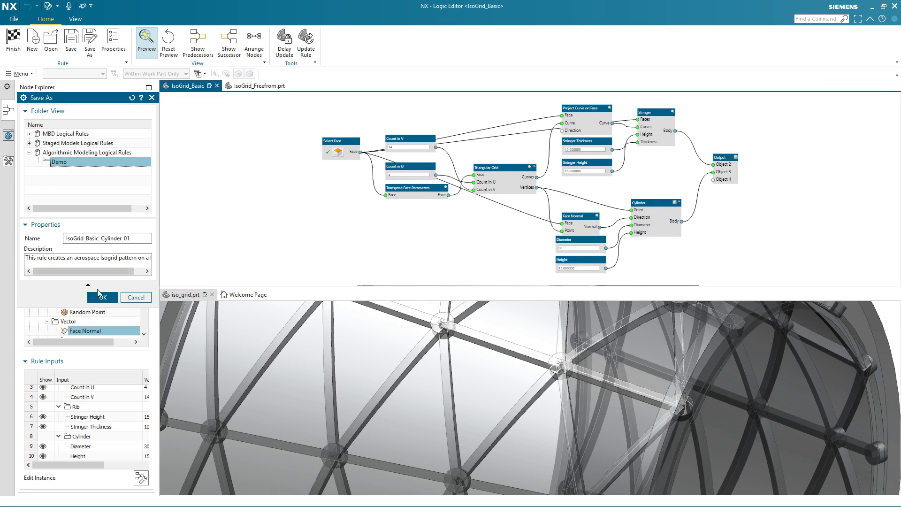
click(103, 297)
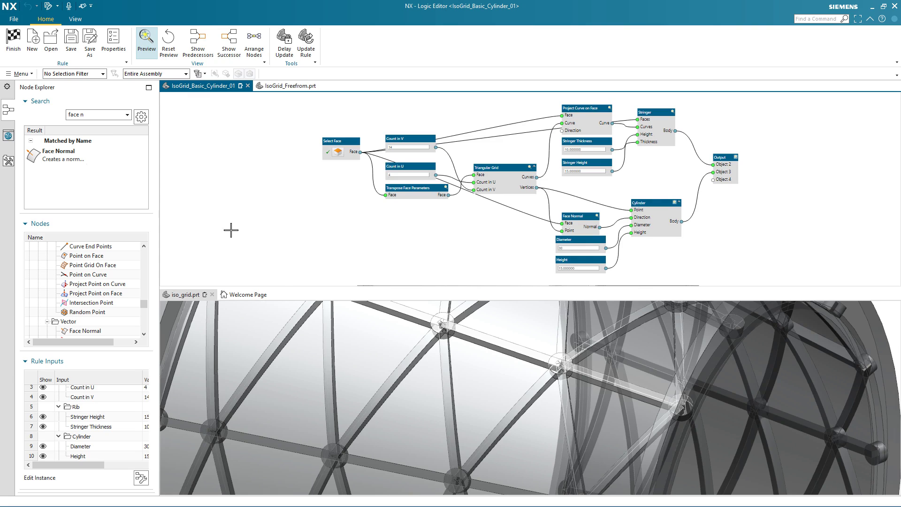
click(14, 46)
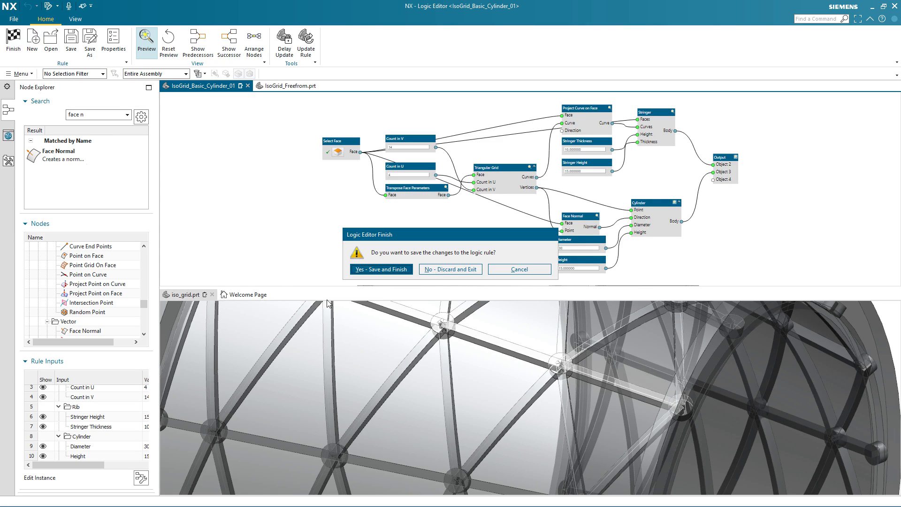
click(382, 269)
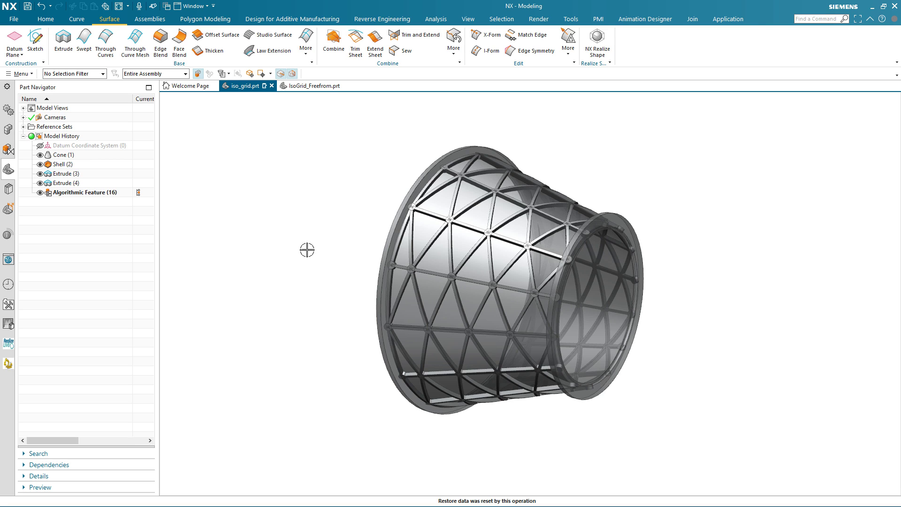
Step: Switch to the IsoGrid_Freefrom.prt part and start the saved IsoGrid_Basic_Cylinder_01 feature from the Reuse Library
click(316, 87)
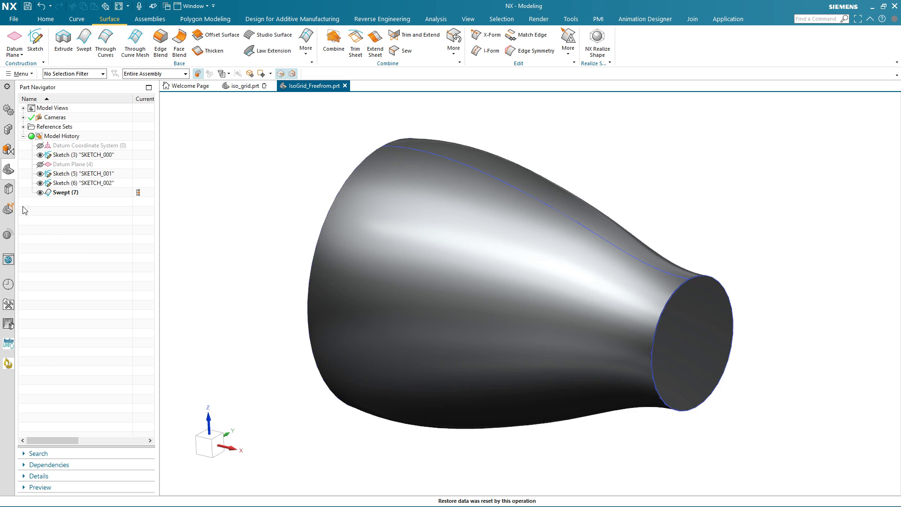
click(8, 189)
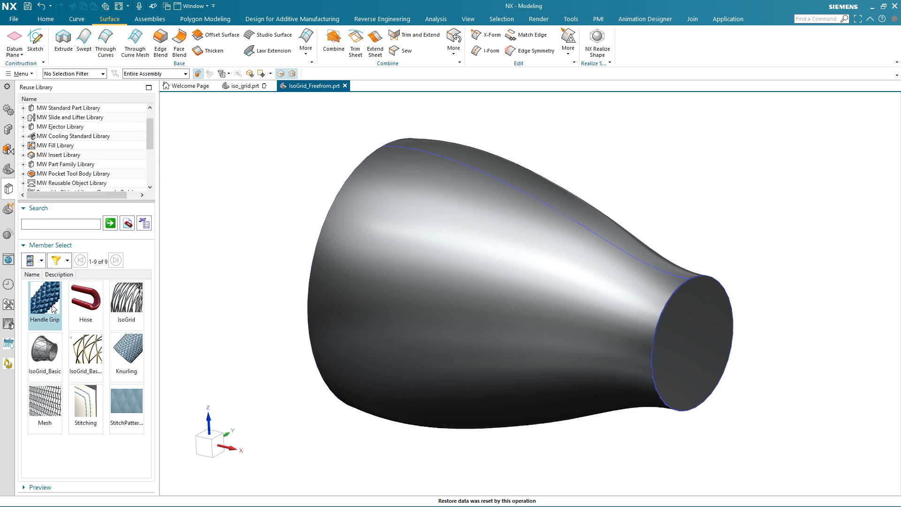
mouse_move(54, 308)
mouse_move(89, 310)
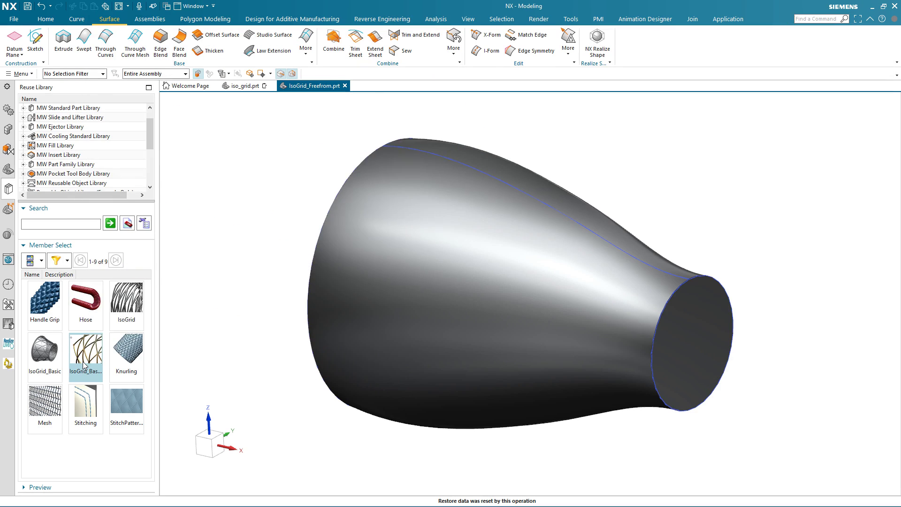
double_click(86, 365)
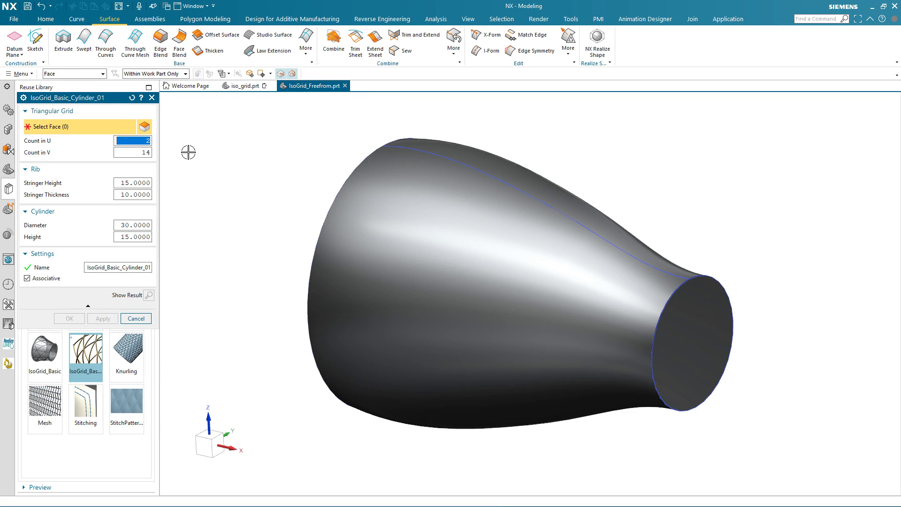
Step: Create the isogrid on the swept body's outer face with Count in U 6 and Count in V 7
text(6)
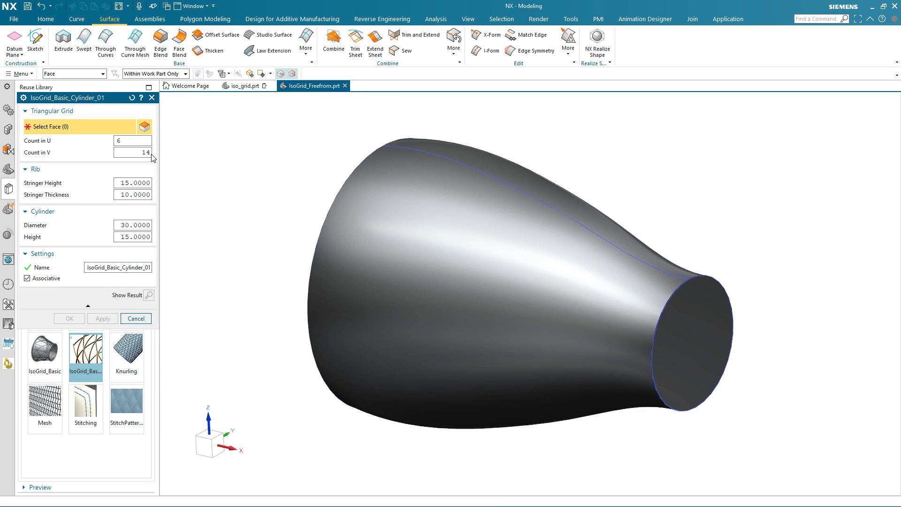
double_click(148, 152)
text(7)
click(388, 196)
click(69, 318)
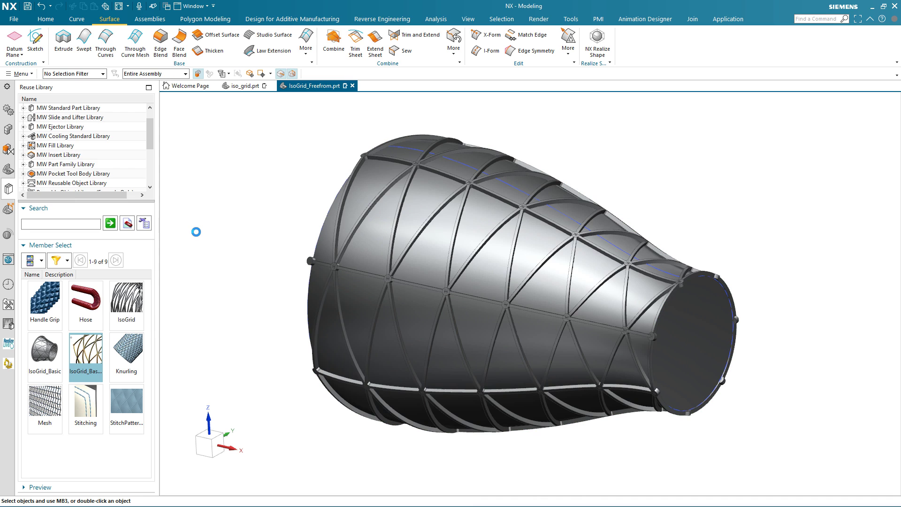
Step: Reshape the upper guide spline in SKETCH_002 by moving its four interior points inward toward the body's axis, and finish the sketch
click(8, 169)
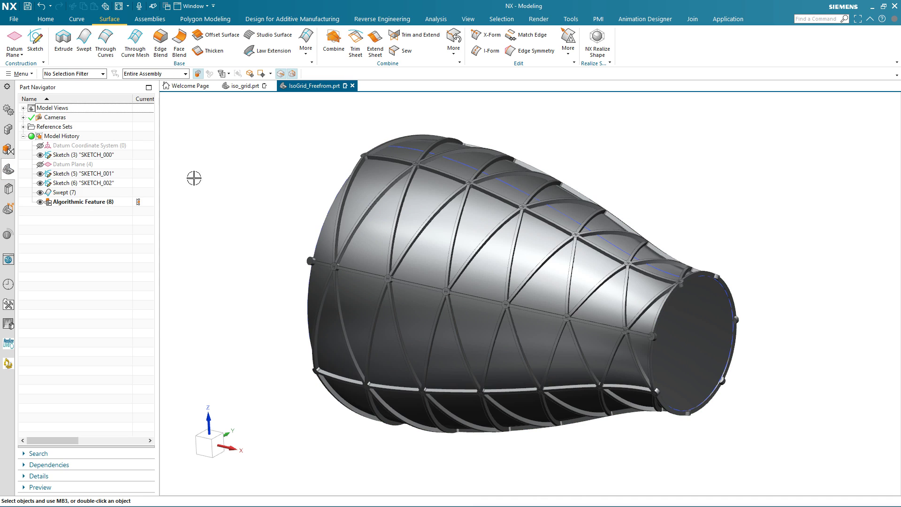
double_click(460, 164)
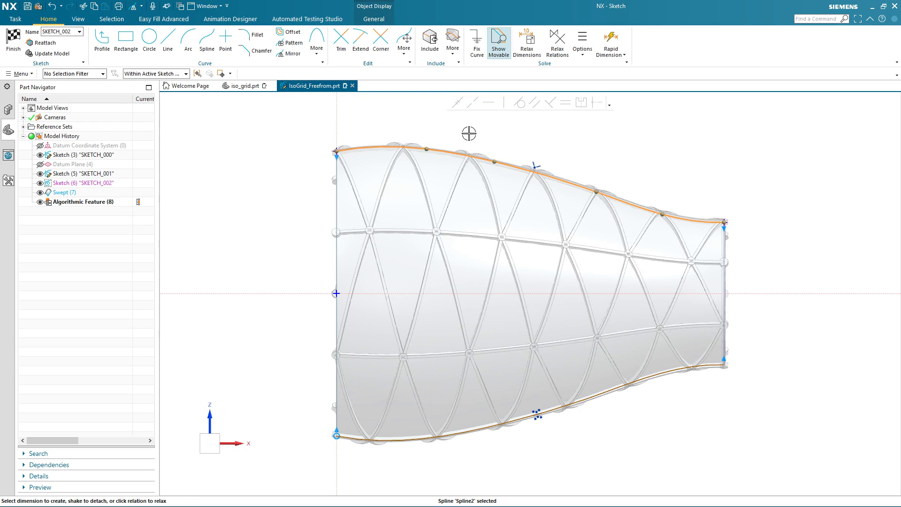
drag(494, 165, 491, 175)
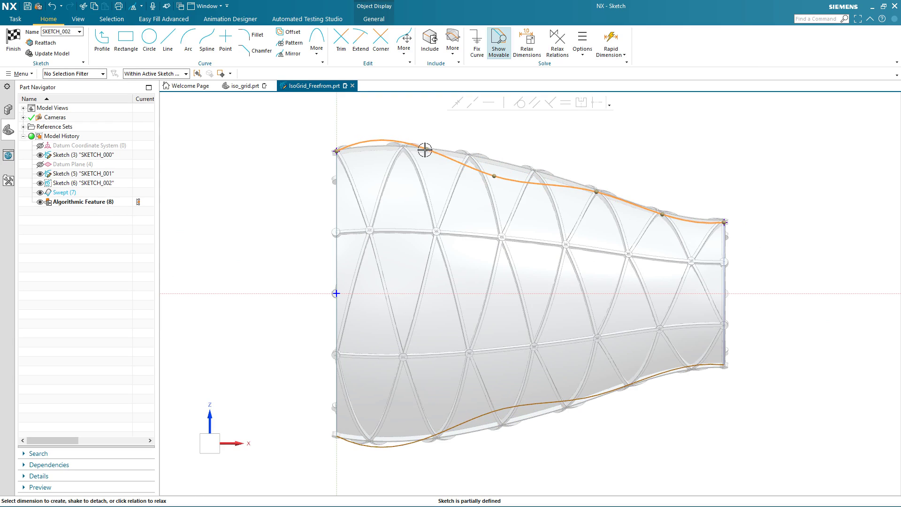
drag(593, 193, 593, 212)
drag(662, 215, 659, 221)
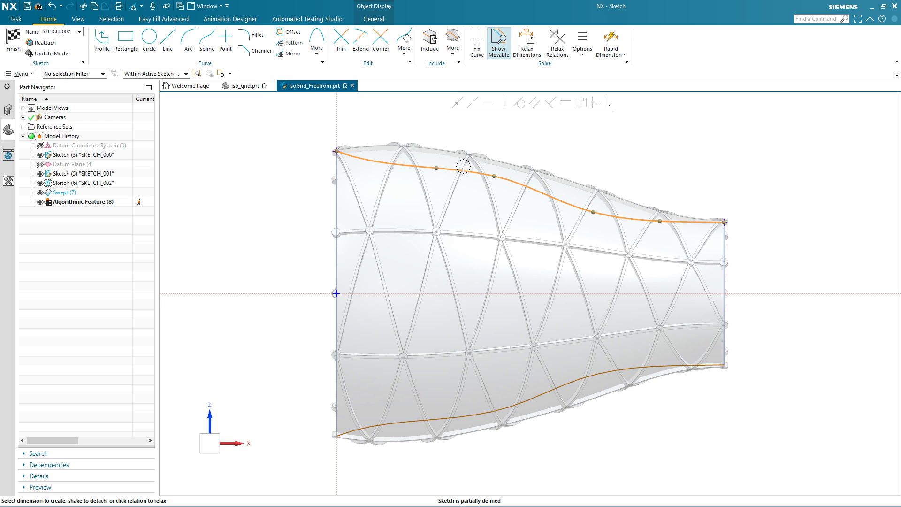
click(13, 46)
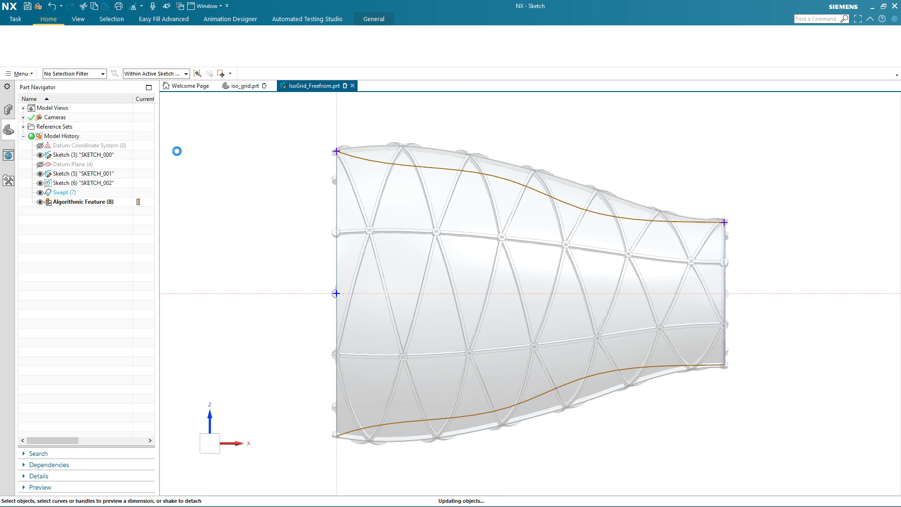